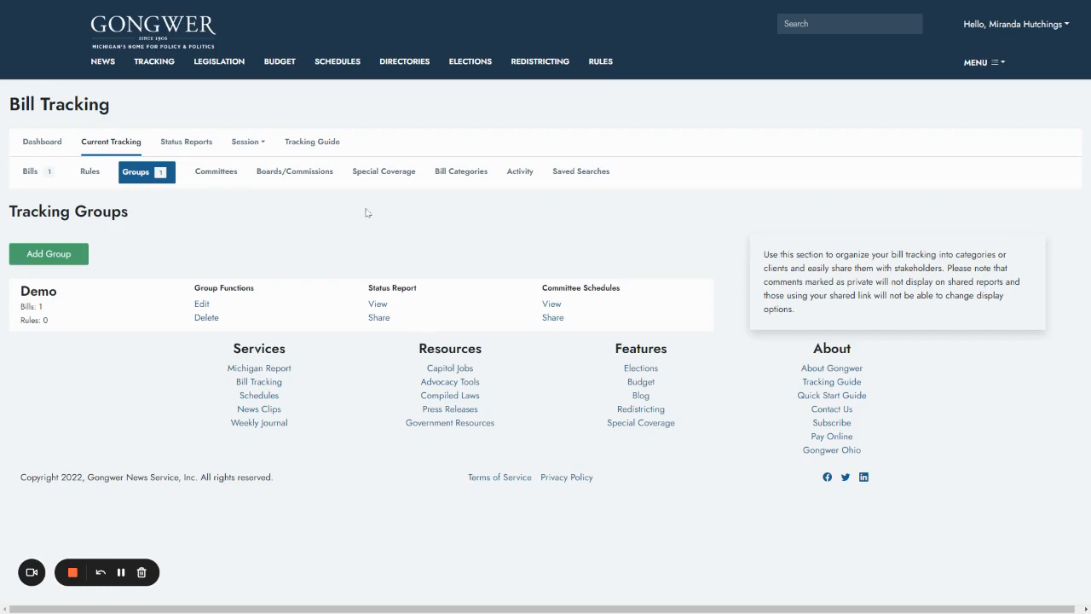
Step: View the status report for the Demo tracking group
left_click(378, 304)
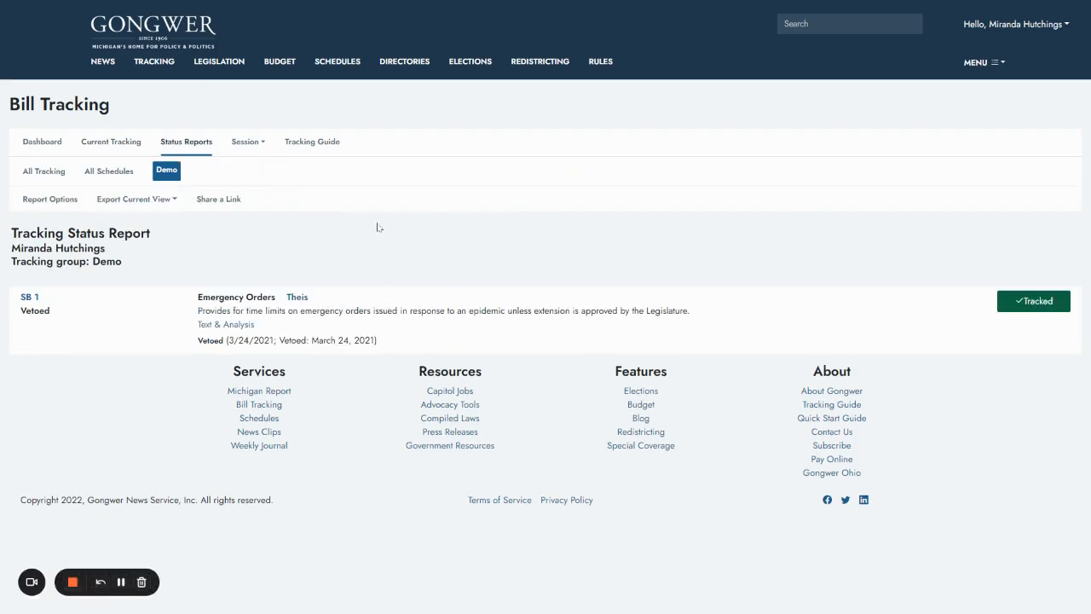
Step: In Report Options, include Amended Sections and Positions/Comments/Documents in the report content
left_click(49, 203)
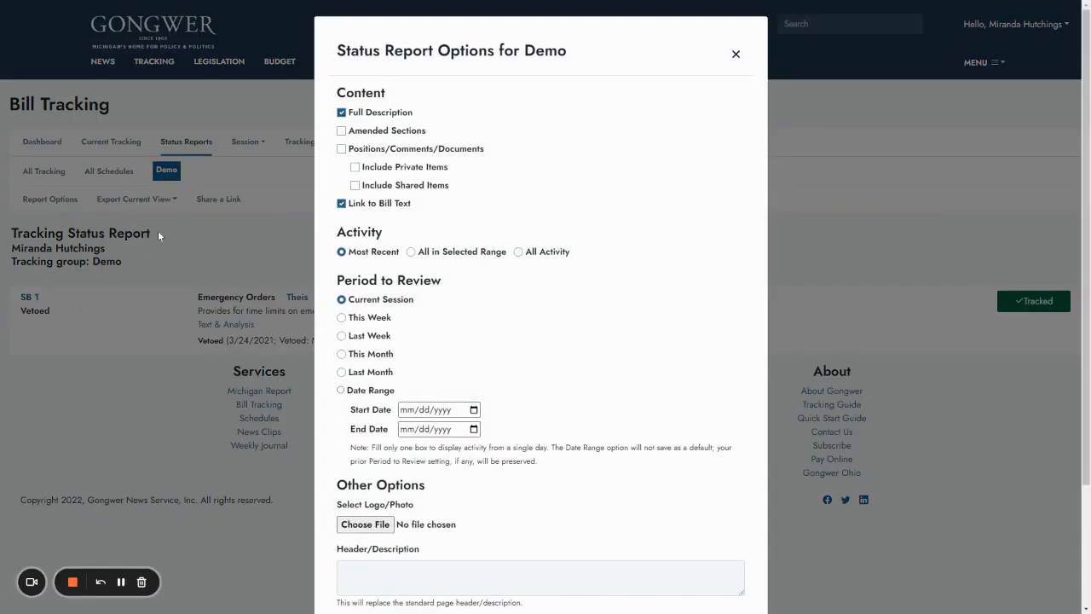
left_click(341, 130)
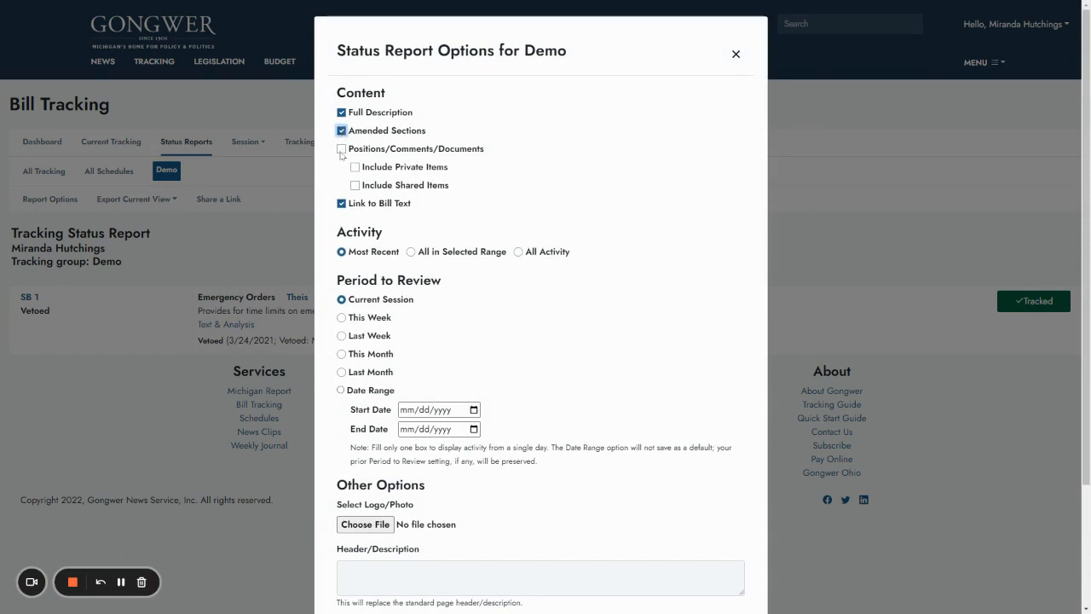
left_click(341, 148)
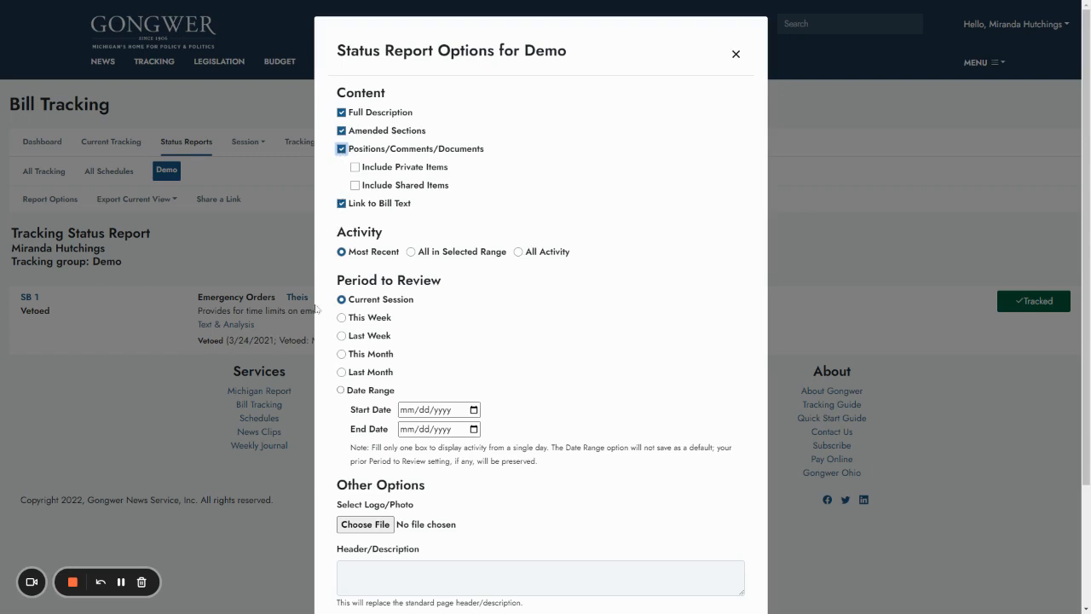
scroll(322, 389, "down", 5)
scroll(322, 389, "down", 5)
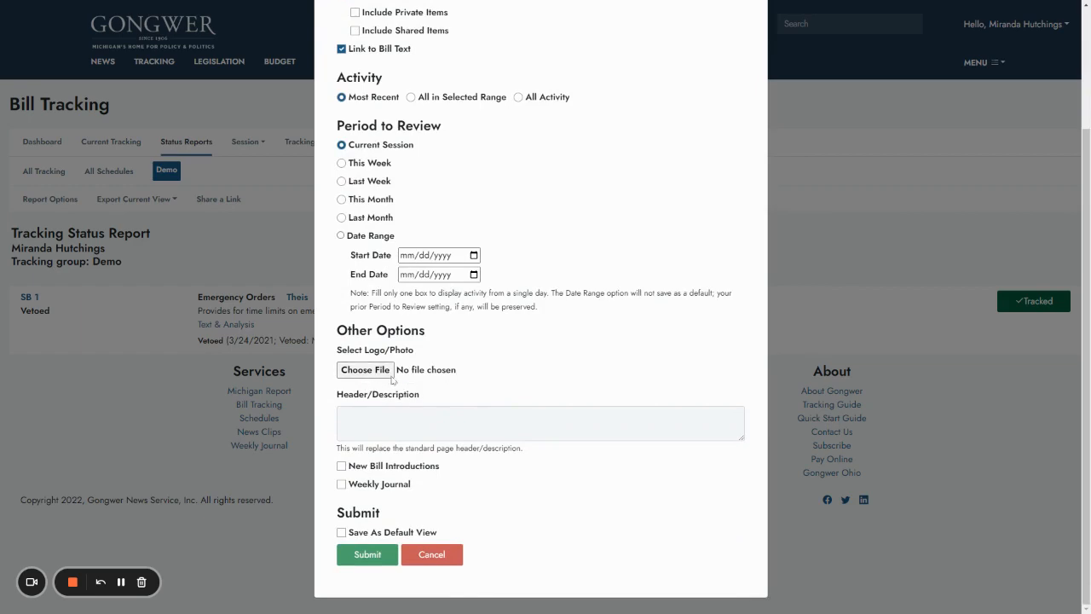
Step: Attach 'Gongwer-Michigan png.png' as the report logo and set the Header/Description to 'abc'
left_click(365, 369)
double_click(133, 112)
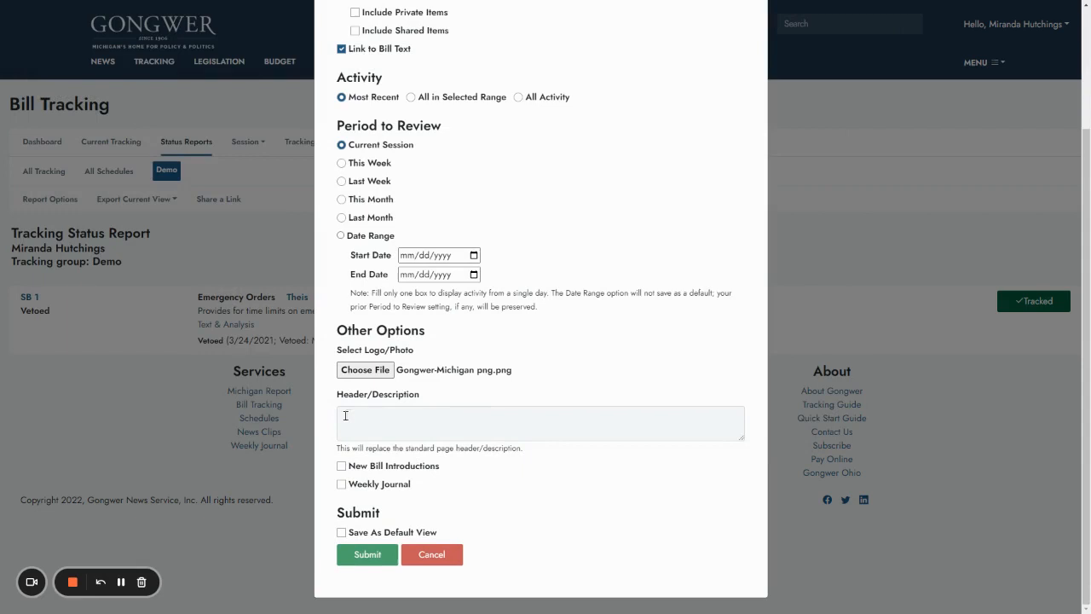
left_click(407, 424)
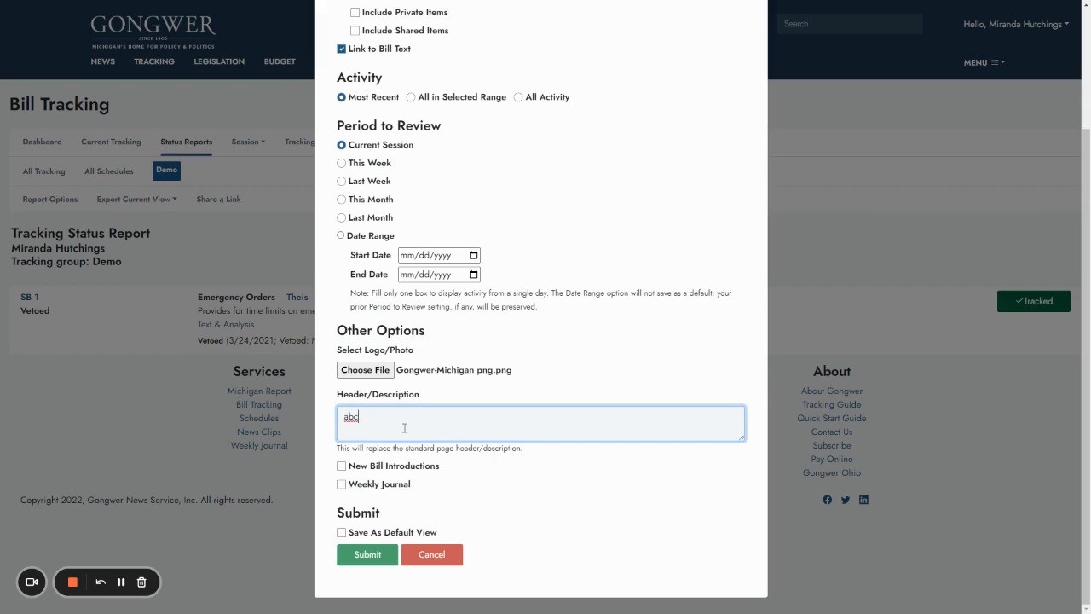
Step: Include Weekly Journal and New Bill Introductions, and save these options as the default view
left_click(341, 483)
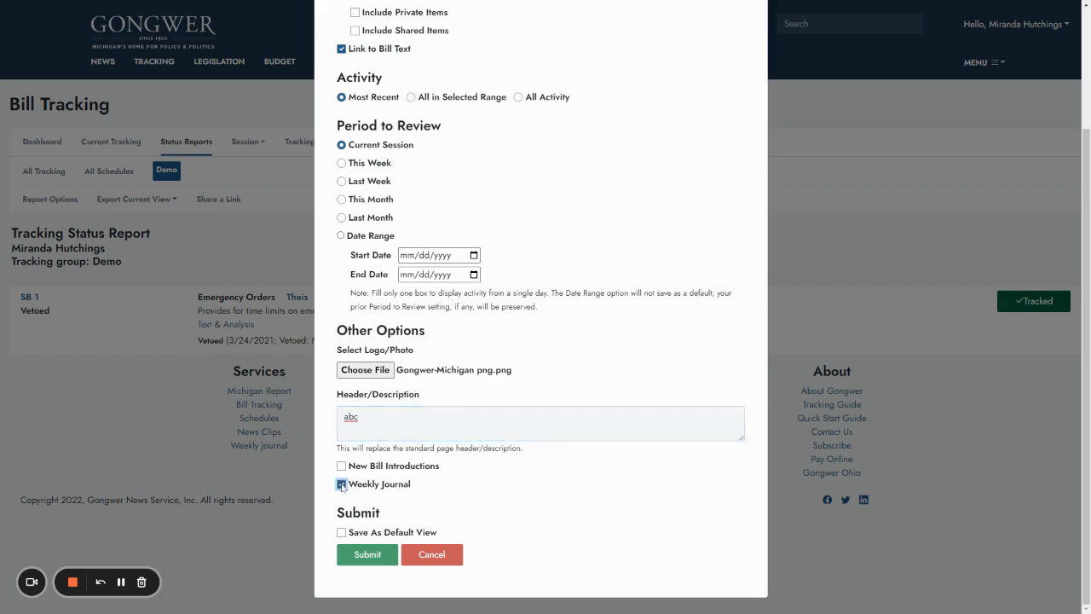
left_click(341, 465)
left_click(341, 532)
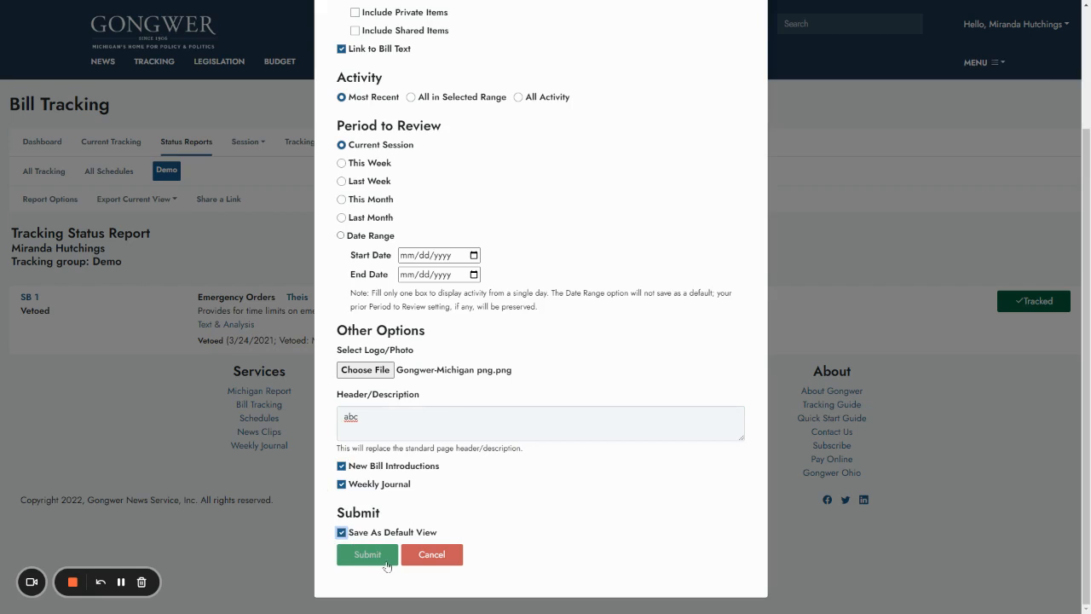
Step: Submit the options so the report shows Introduced Senate/House bills and the Capitol Journal
left_click(367, 553)
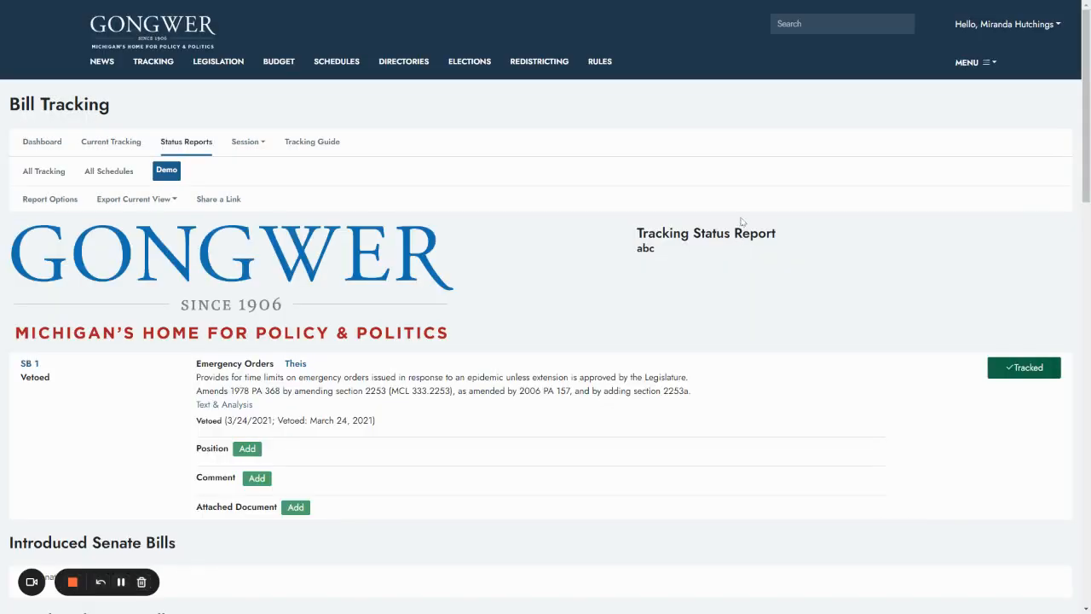
scroll(829, 248, "down", 3)
scroll(833, 249, "down", 3)
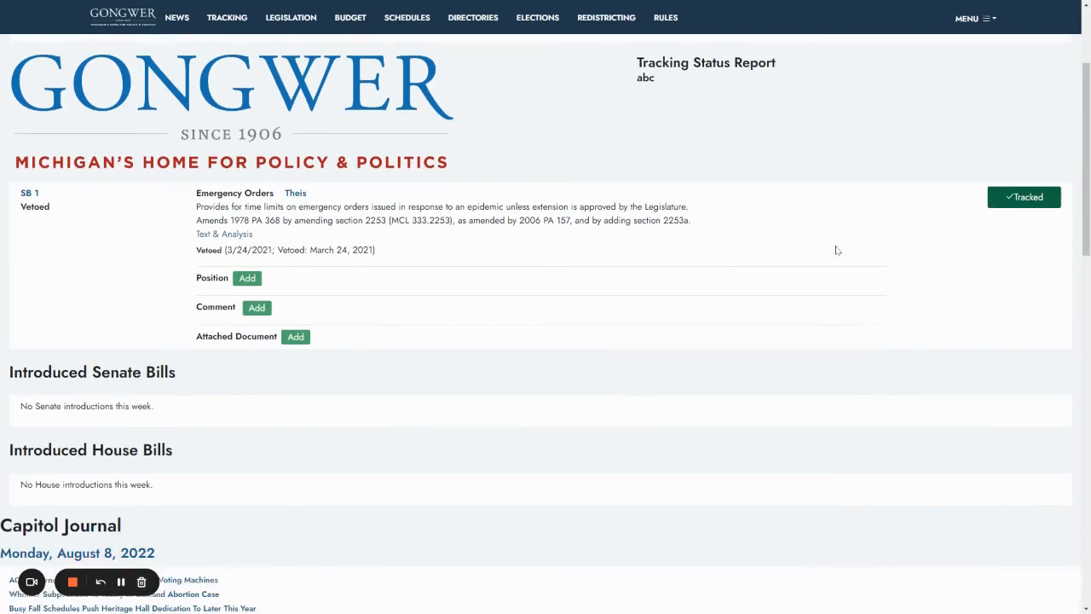